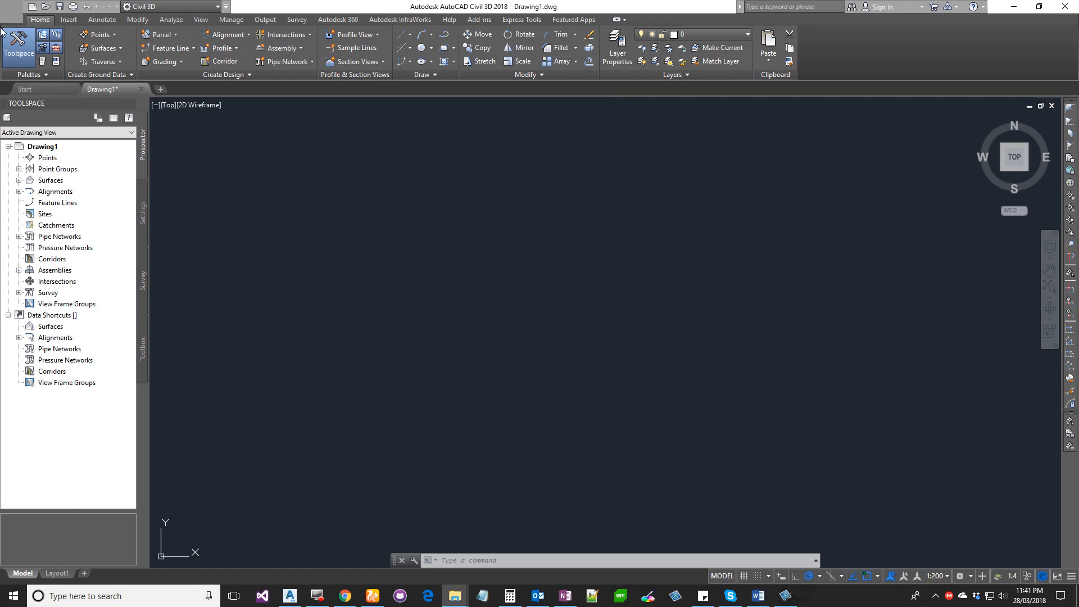
- Open the drawing 6-PointTables_start.dwg from the 6-PointTables folder, taking no action on the missing pay item file
{"action": "left_click", "coordinate": [45, 6]}
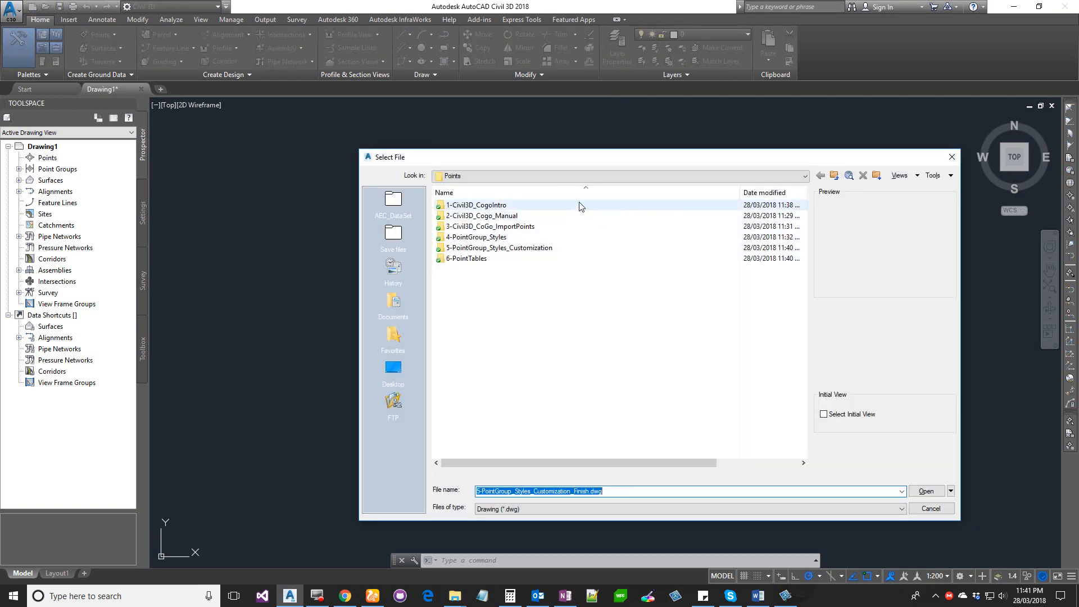
{"action": "double_click", "coordinate": [481, 258]}
{"action": "left_click", "coordinate": [501, 205]}
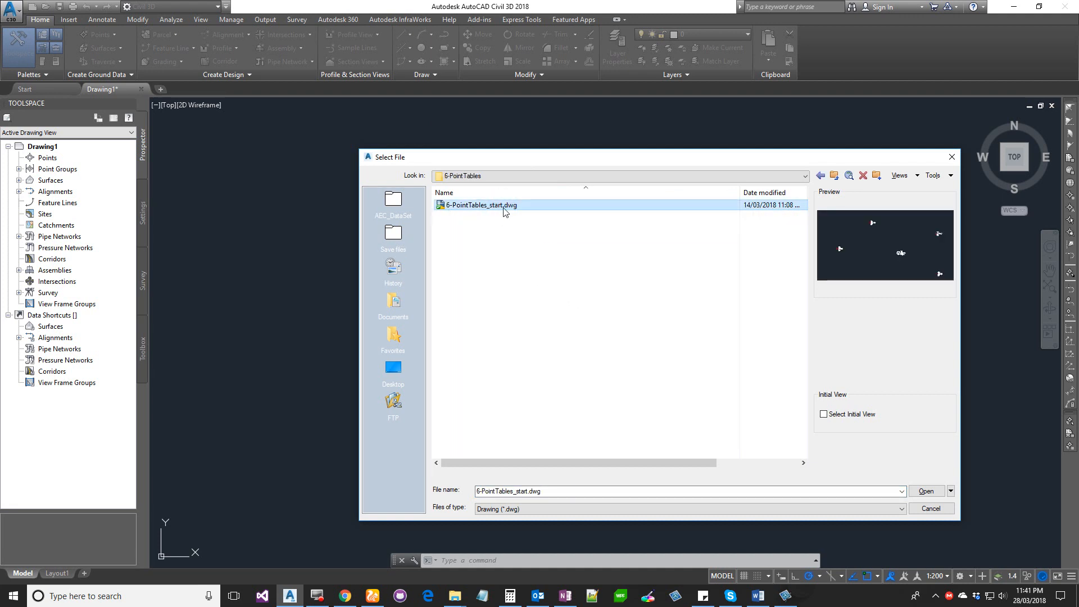
{"action": "left_click", "coordinate": [925, 491]}
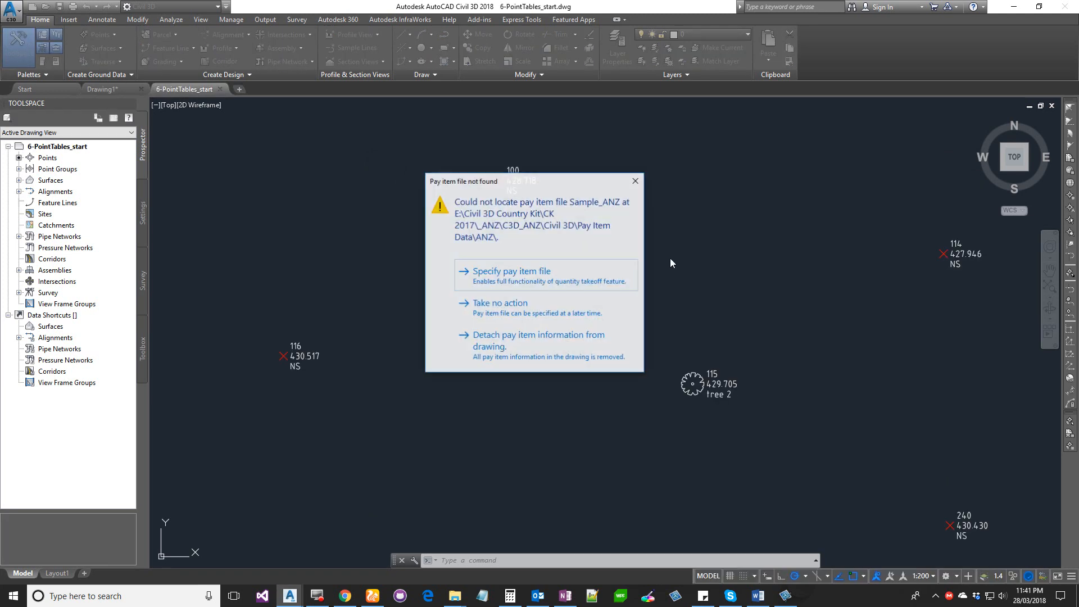
{"action": "left_click", "coordinate": [552, 319]}
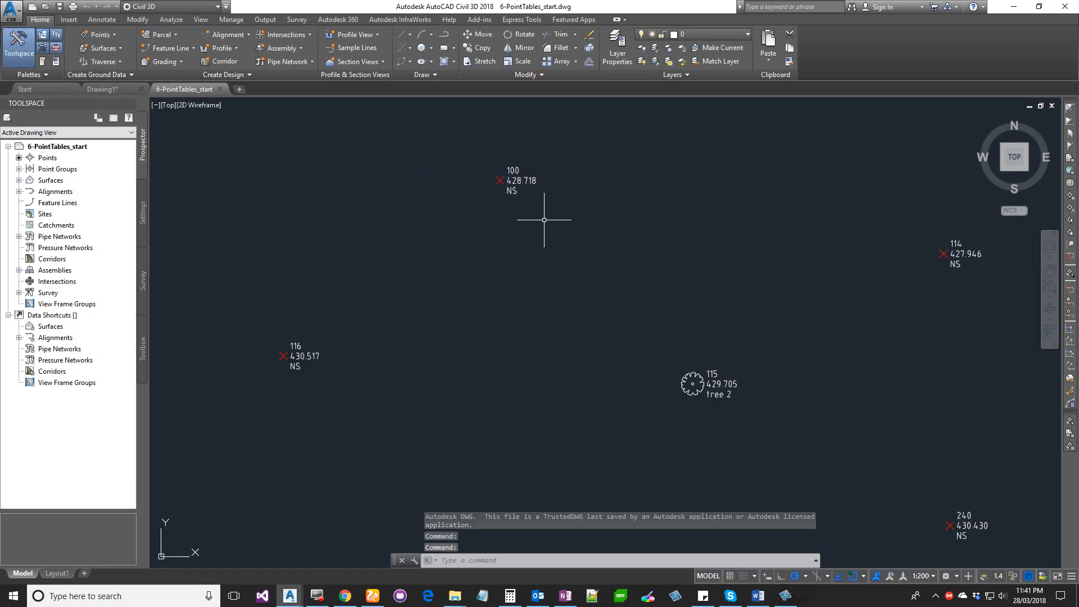
- Zoom and pan around the drawing to examine the survey point labels, including the tree points
{"action": "scroll", "coordinate": [544, 219], "scroll_direction": "down", "scroll_amount": 6}
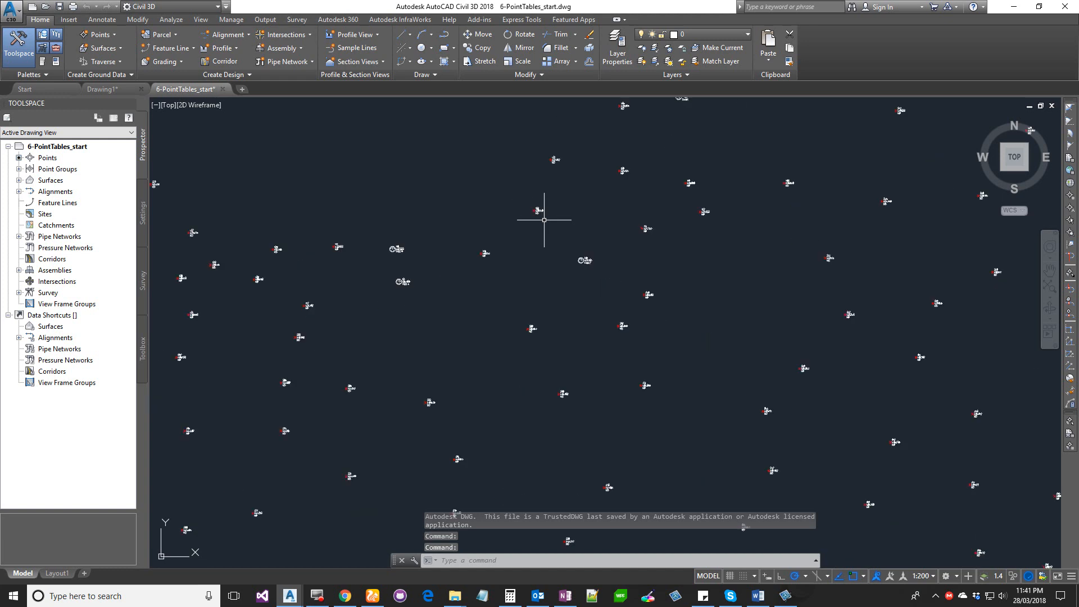
{"action": "scroll", "coordinate": [544, 220], "scroll_direction": "down", "scroll_amount": 4}
{"action": "scroll", "coordinate": [544, 219], "scroll_direction": "up", "scroll_amount": 7}
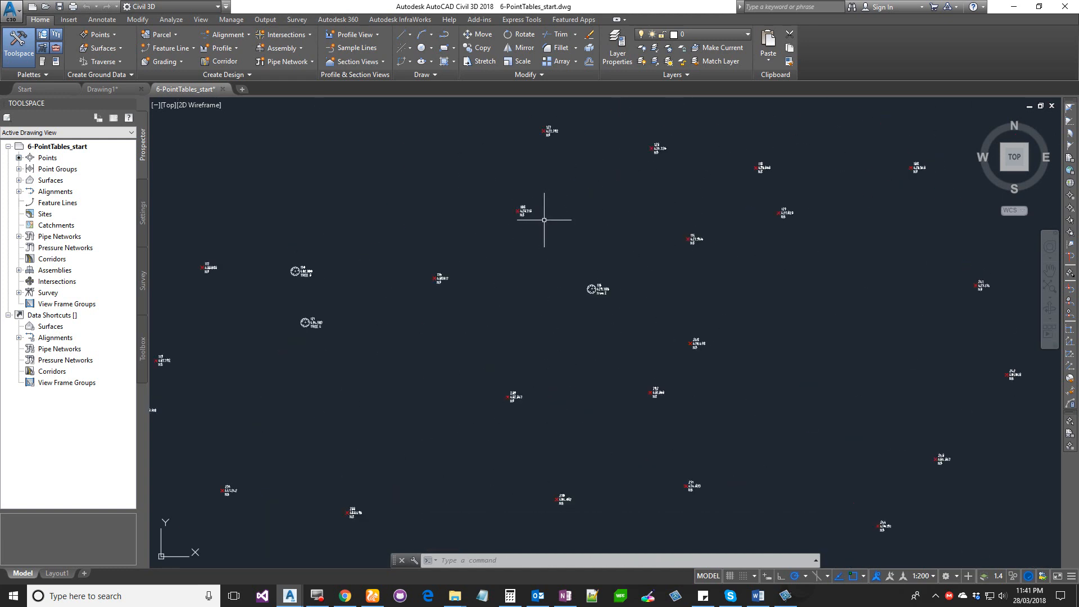
{"action": "middle_click_drag", "start_coordinate": [309, 320], "coordinate": [392, 315]}
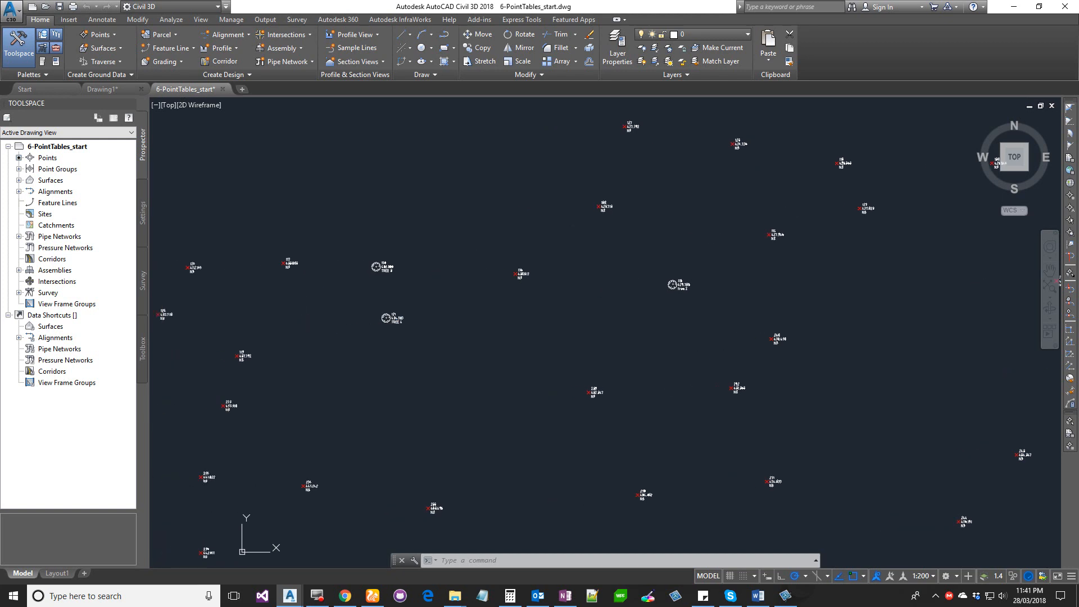
{"action": "scroll", "coordinate": [365, 272], "scroll_direction": "up", "scroll_amount": 5}
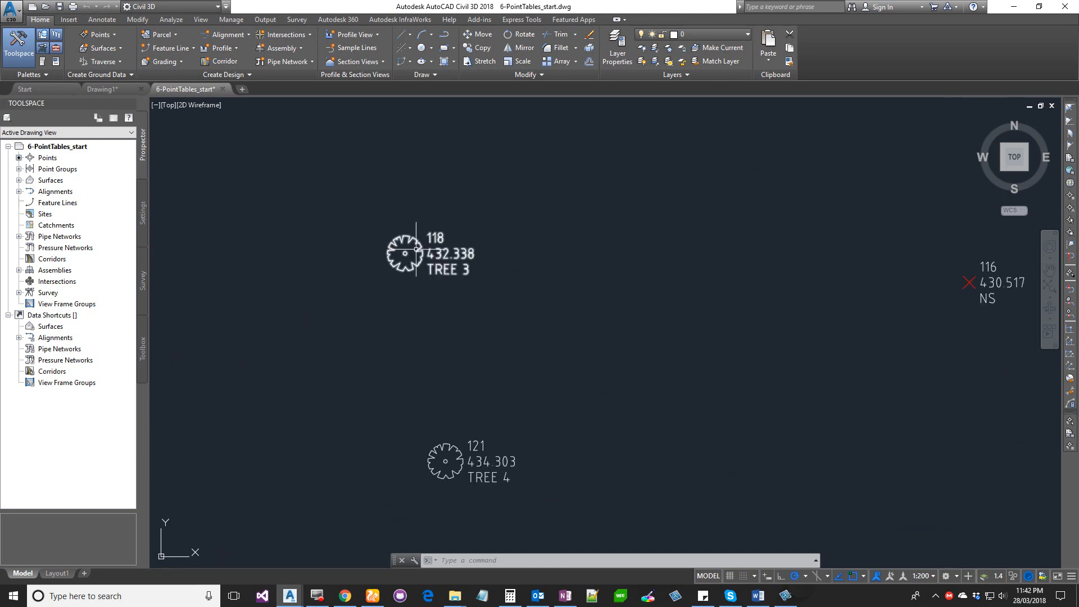
{"action": "scroll", "coordinate": [416, 248], "scroll_direction": "down", "scroll_amount": 6}
{"action": "mouse_move", "coordinate": [405, 251]}
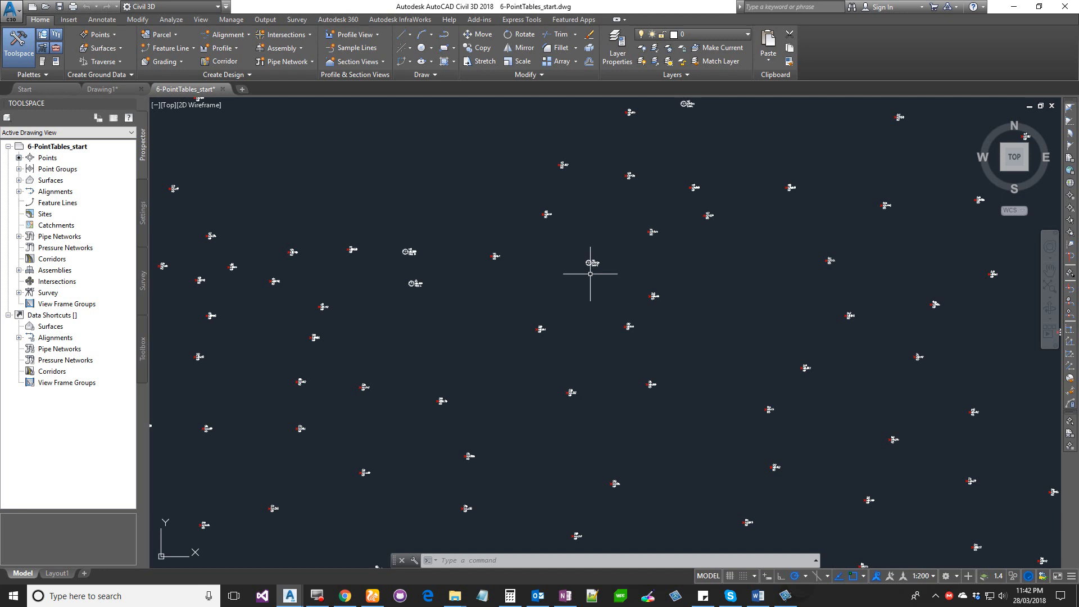
- Start adding a point table from a selected COGO point and set the table style to ANZ_Point coordinates
{"action": "left_click", "coordinate": [562, 164]}
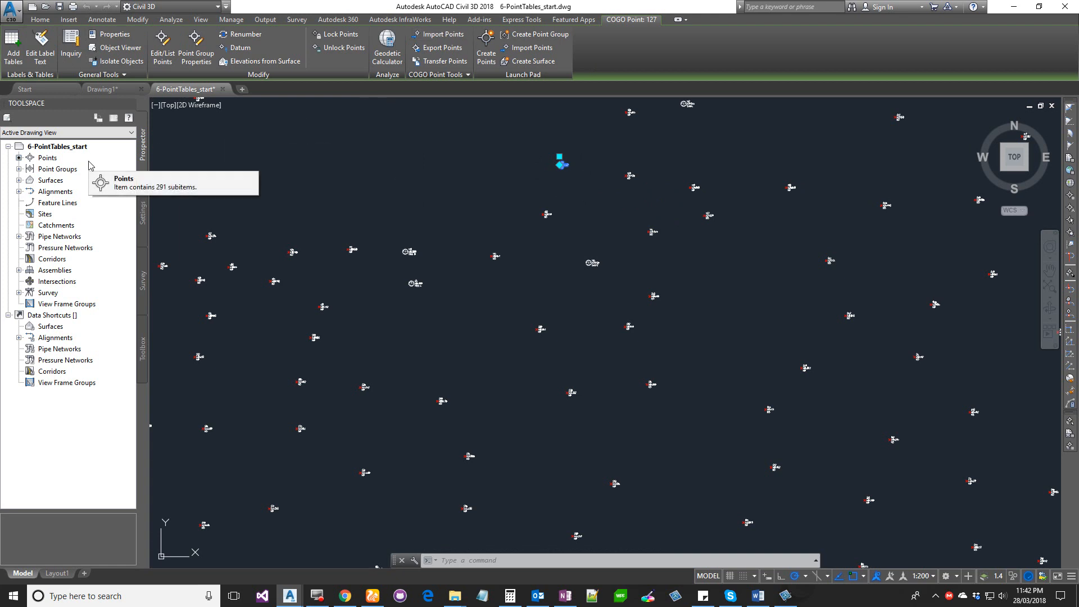
{"action": "left_click", "coordinate": [14, 56]}
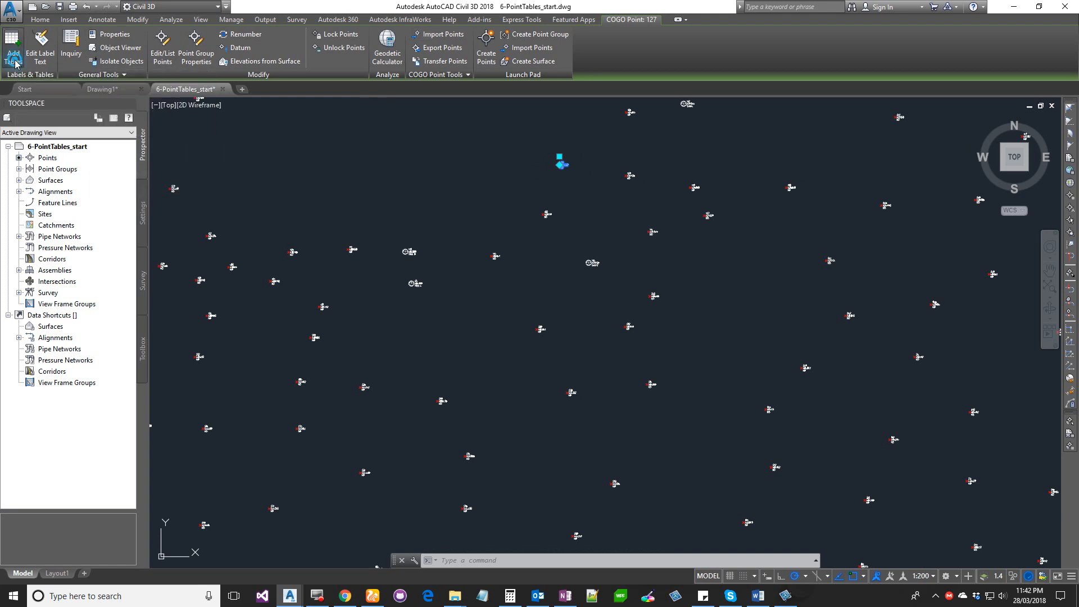
{"action": "left_click_drag", "start_coordinate": [490, 135], "coordinate": [424, 131]}
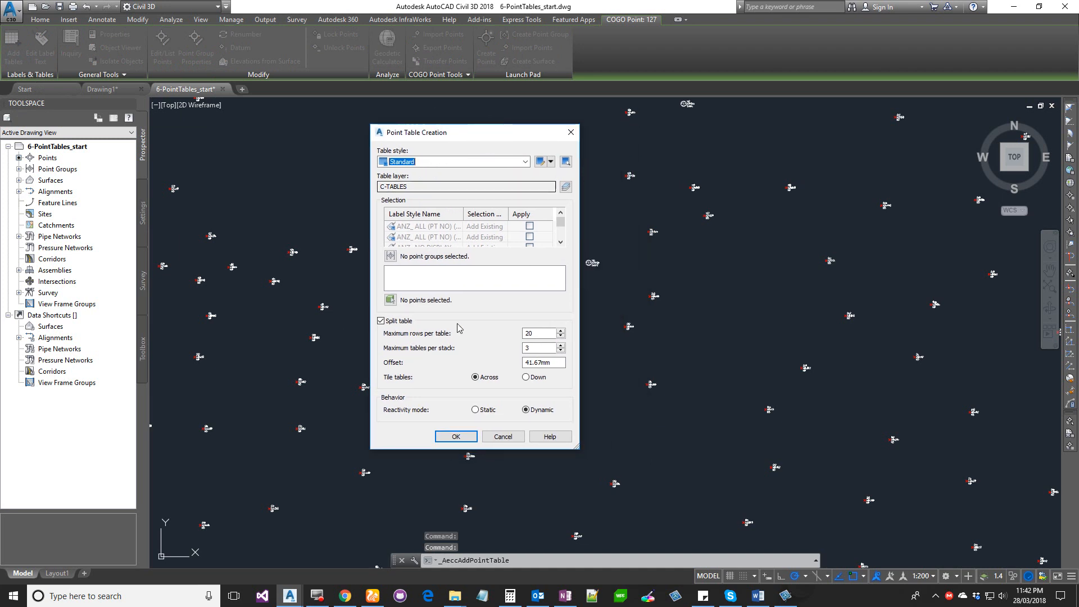
{"action": "left_click", "coordinate": [415, 161]}
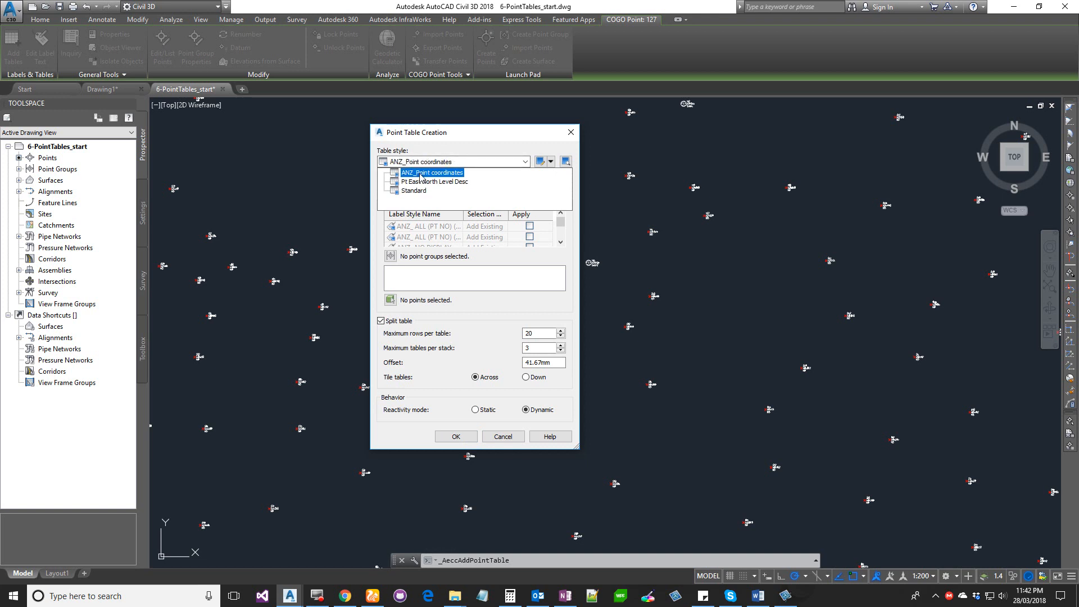
{"action": "left_click", "coordinate": [420, 174]}
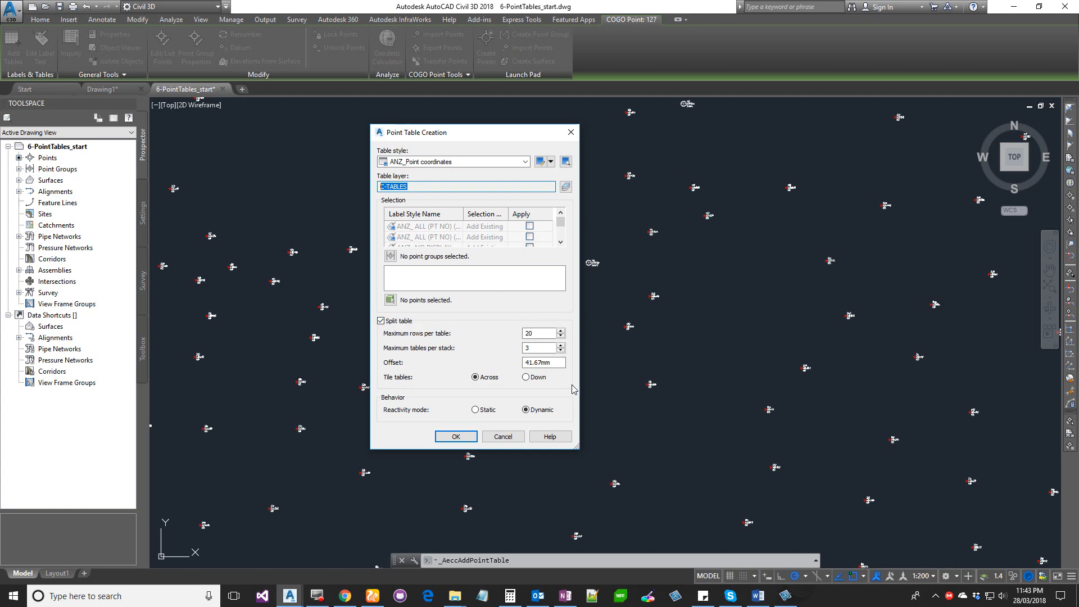
- Review the split table settings for rows per table, tables per stack and offset
{"action": "double_click", "coordinate": [535, 333]}
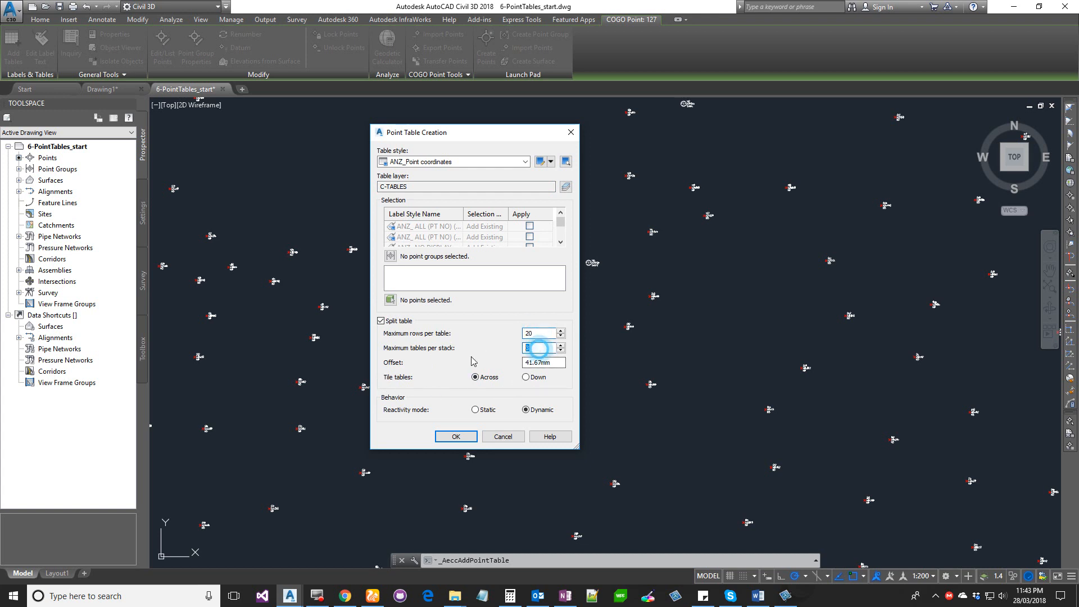
{"action": "double_click", "coordinate": [533, 348]}
{"action": "double_click", "coordinate": [545, 363]}
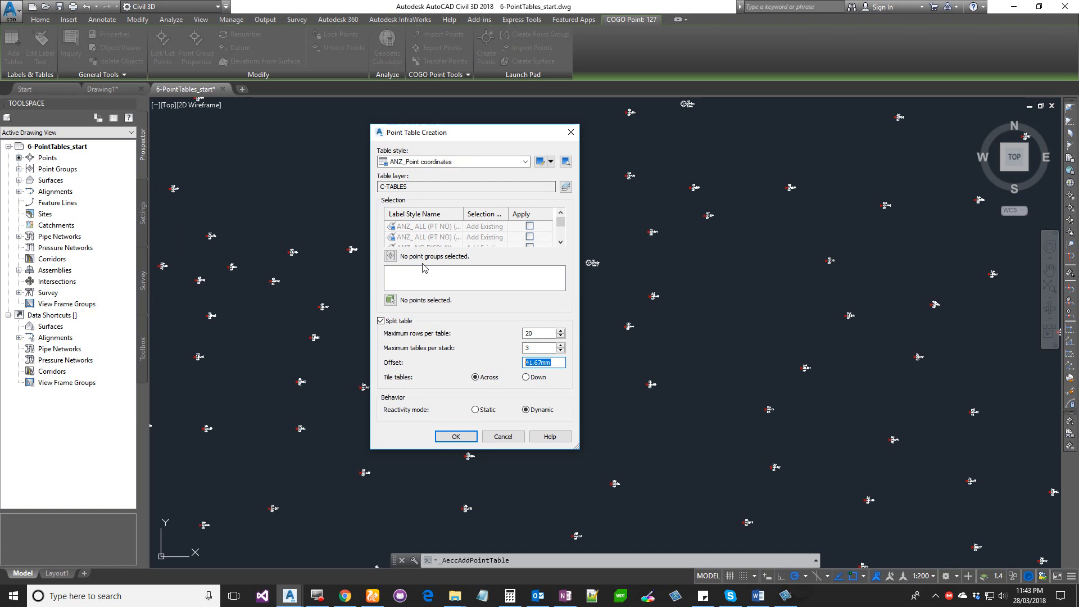
- Select the Trees point group for the point table and confirm the table creation
{"action": "left_click", "coordinate": [391, 256]}
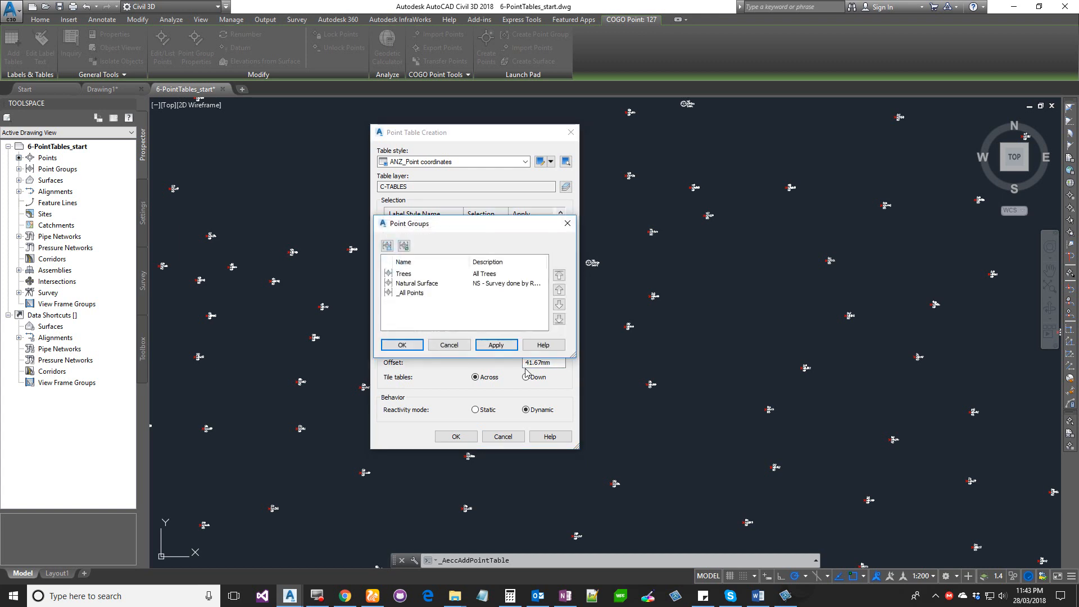
{"action": "left_click", "coordinate": [402, 274]}
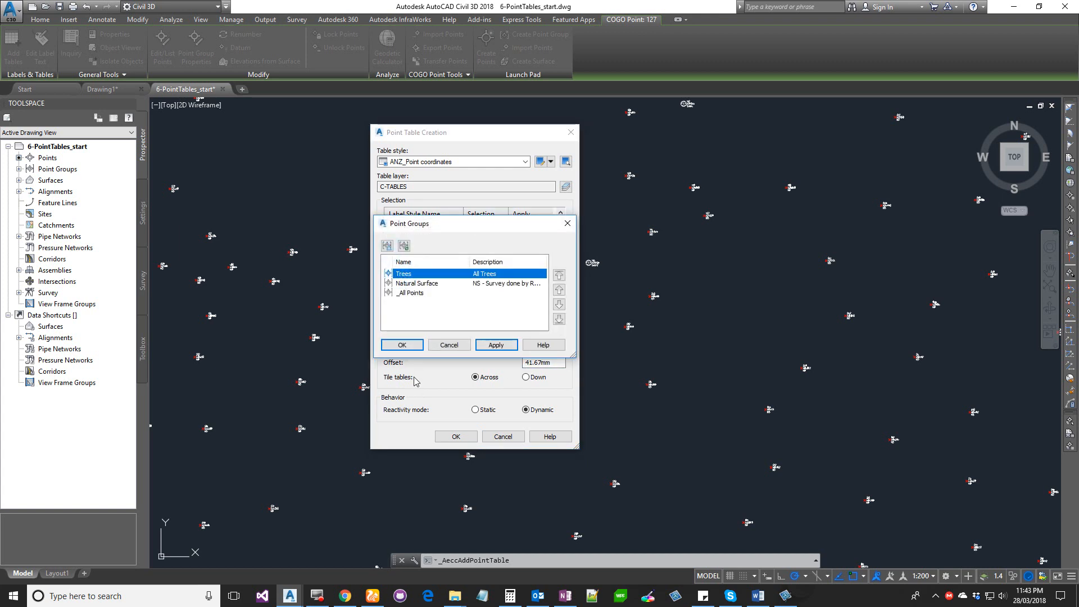
{"action": "left_click", "coordinate": [401, 345]}
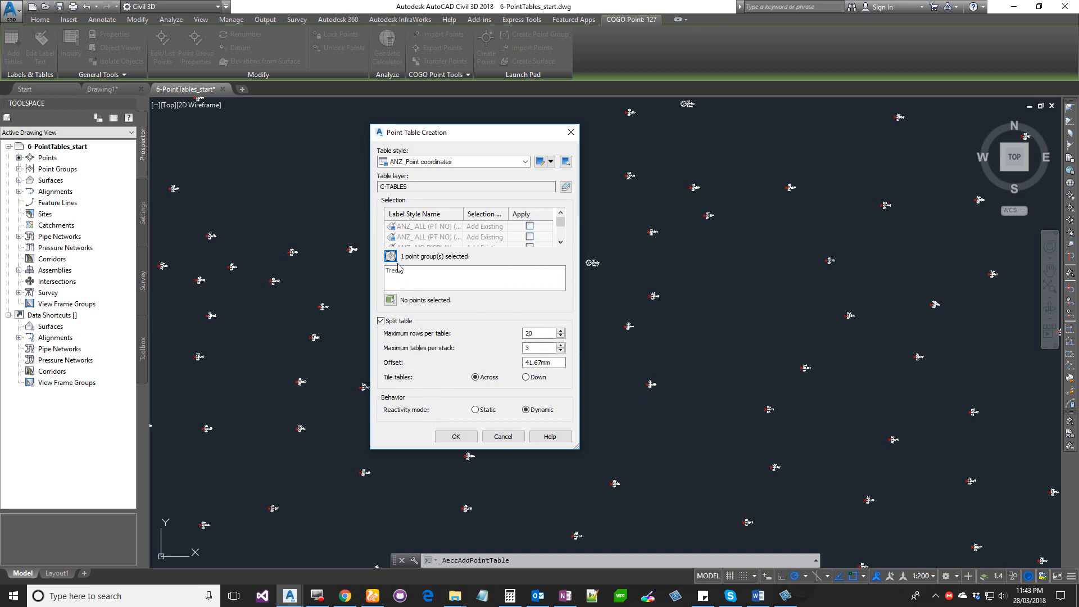
{"action": "left_click", "coordinate": [456, 436]}
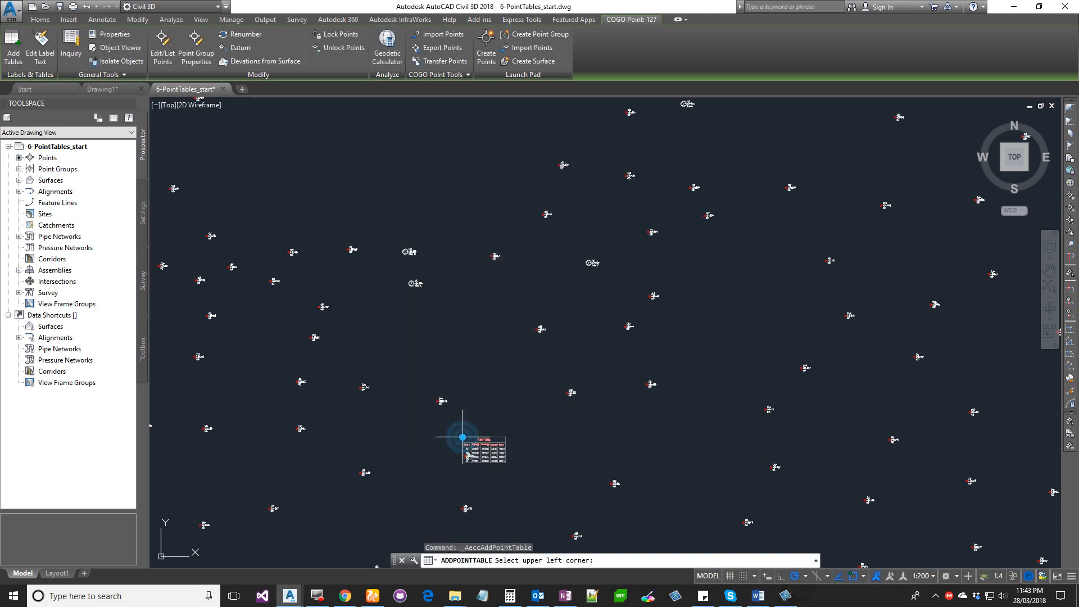
- Place the point table's upper left corner just below the survey points and zoom in on the table
{"action": "scroll", "coordinate": [463, 434], "scroll_direction": "down", "scroll_amount": 4}
{"action": "middle_click_drag", "start_coordinate": [517, 474], "coordinate": [486, 202]}
{"action": "scroll", "coordinate": [458, 281], "scroll_direction": "up", "scroll_amount": 5}
{"action": "scroll", "coordinate": [461, 288], "scroll_direction": "down", "scroll_amount": 4}
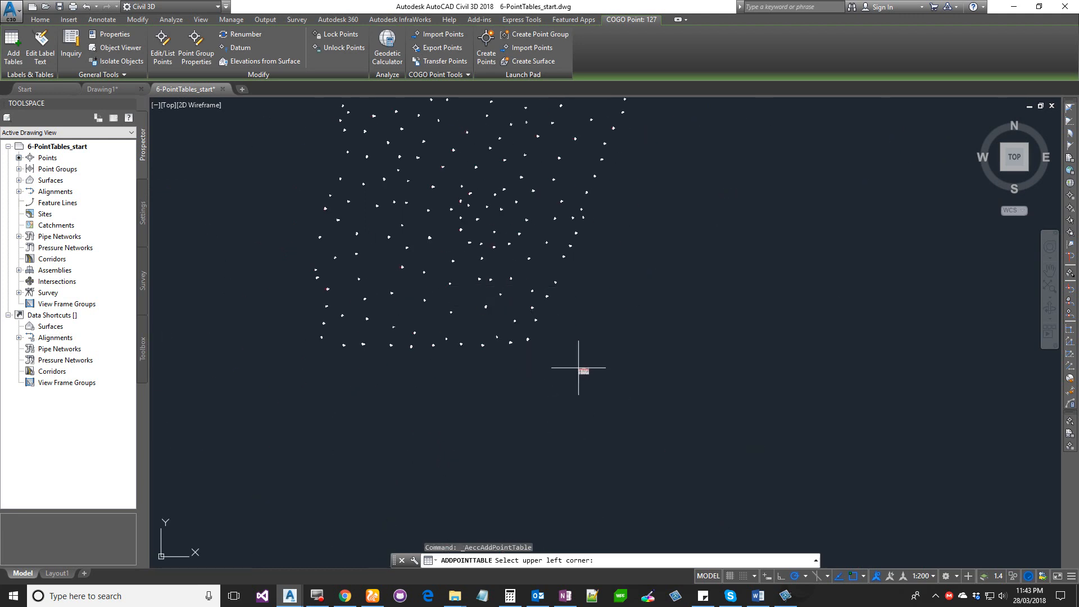
{"action": "scroll", "coordinate": [587, 342], "scroll_direction": "down", "scroll_amount": 5}
{"action": "scroll", "coordinate": [513, 239], "scroll_direction": "up", "scroll_amount": 8}
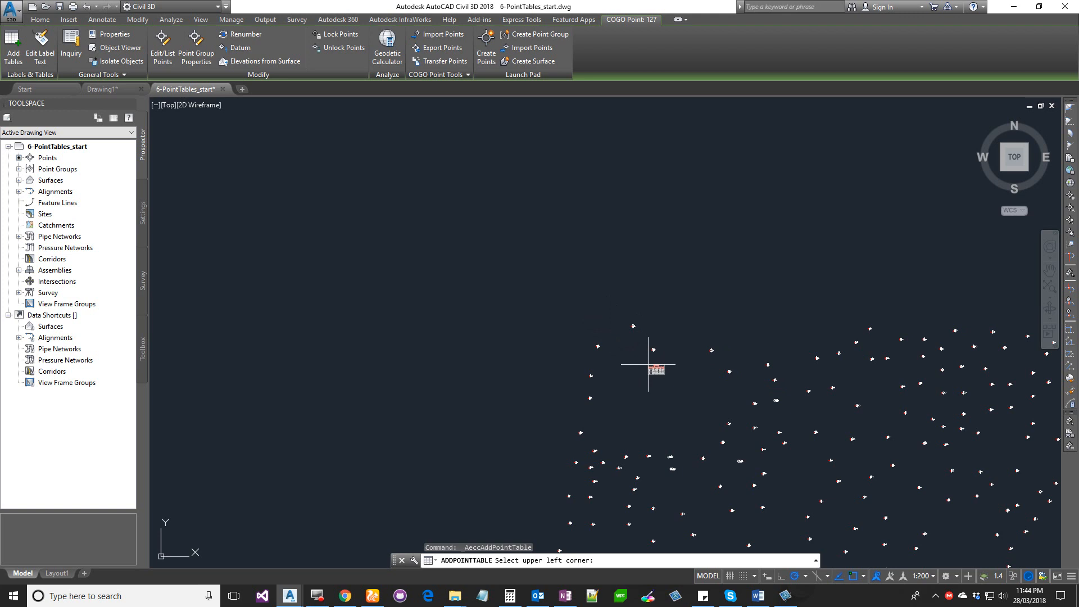
{"action": "scroll", "coordinate": [648, 364], "scroll_direction": "down", "scroll_amount": 5}
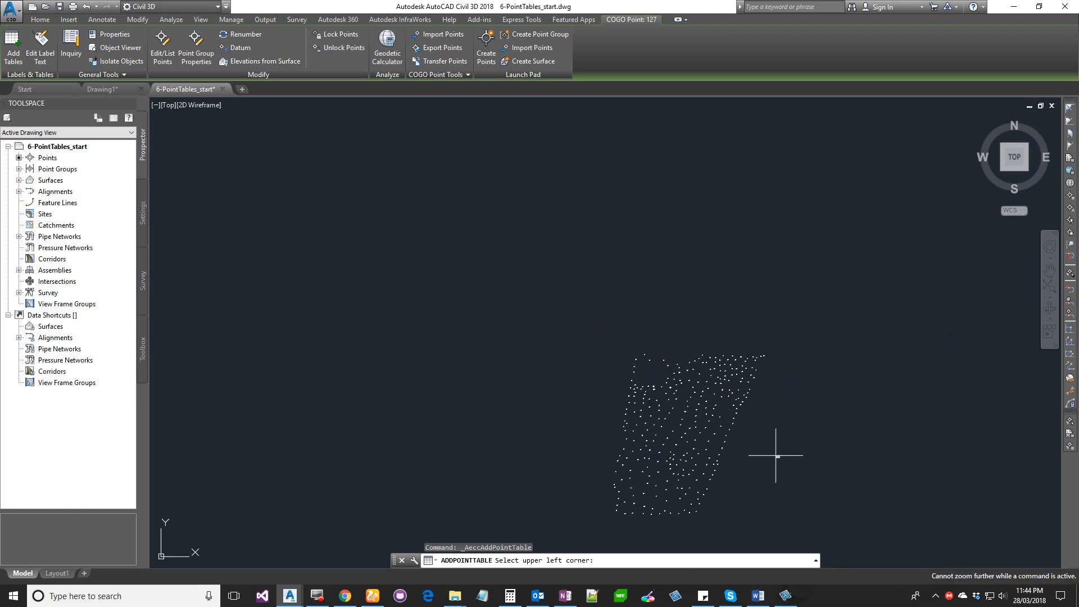
{"action": "middle_click_drag", "start_coordinate": [776, 453], "coordinate": [631, 248]}
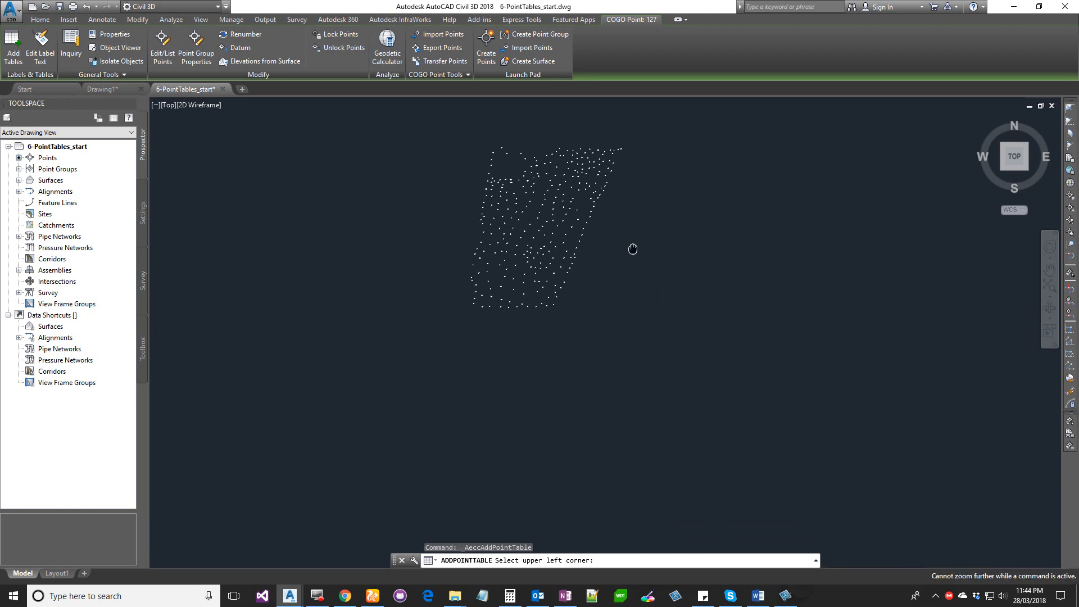
{"action": "left_click", "coordinate": [599, 322]}
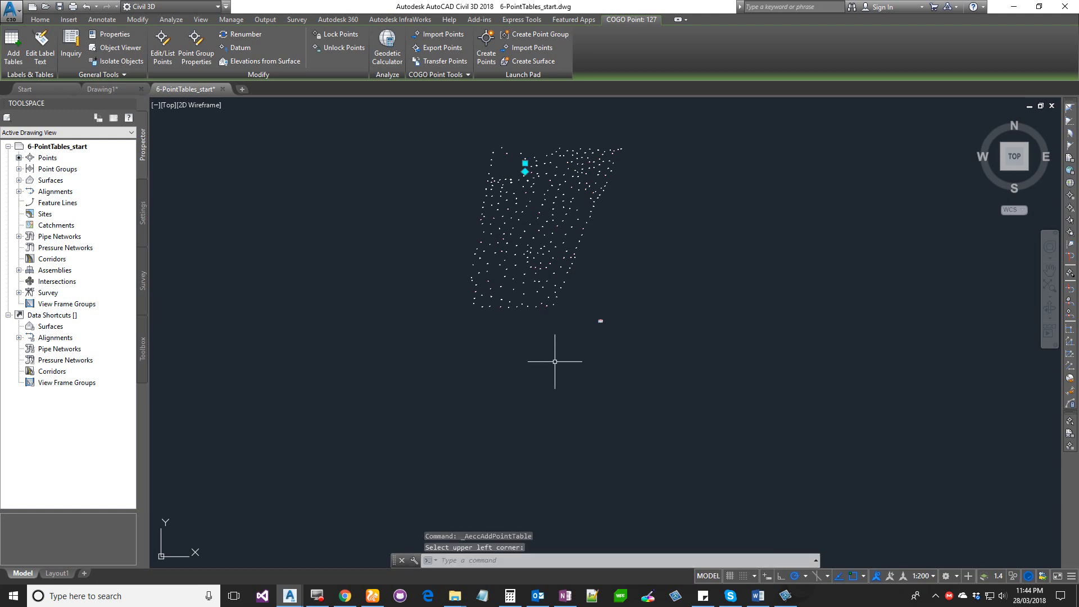
{"action": "scroll", "coordinate": [585, 323], "scroll_direction": "up", "scroll_amount": 5}
{"action": "scroll", "coordinate": [731, 242], "scroll_direction": "up", "scroll_amount": 6}
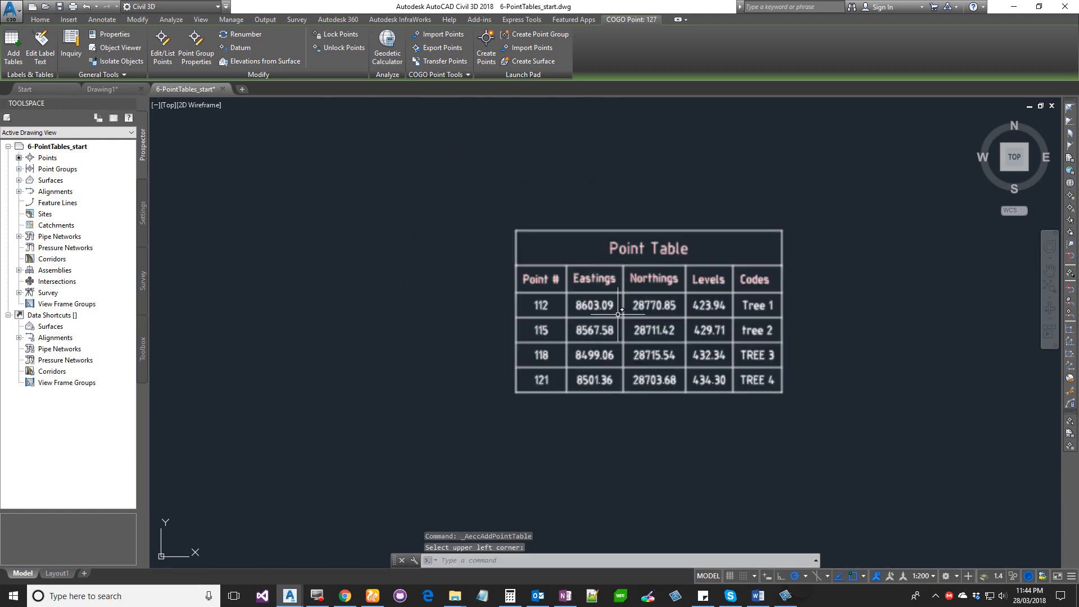